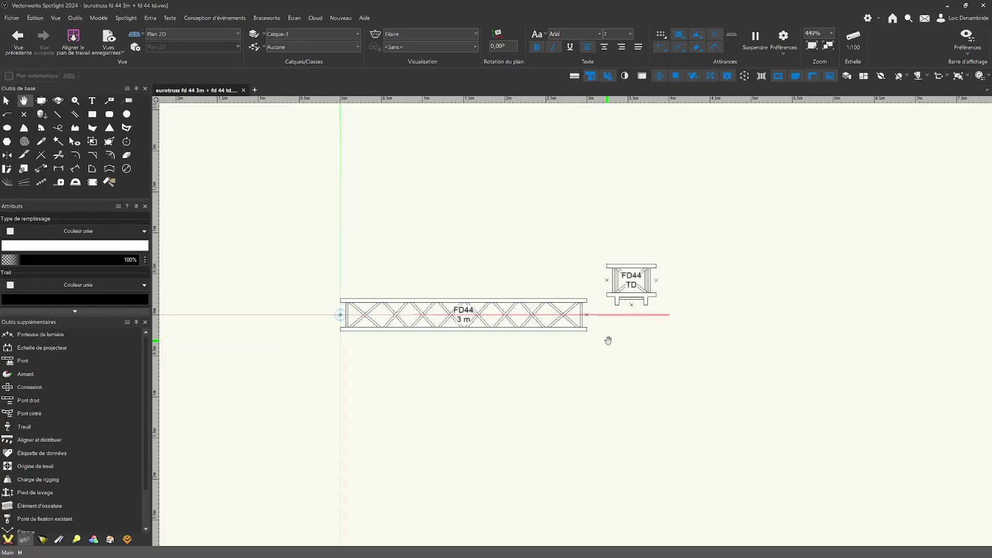
Snap the FD44 TD corner block onto the right end of the FD44 3 m truss, with its branch facing down
{"action": "key", "text": "h"}
{"action": "middle_click_drag", "start_coordinate": [566, 401], "coordinate": [628, 379]}
{"action": "scroll", "coordinate": [595, 351], "scroll_direction": "up", "scroll_amount": 1}
{"action": "middle_click_drag", "start_coordinate": [593, 350], "coordinate": [598, 407]}
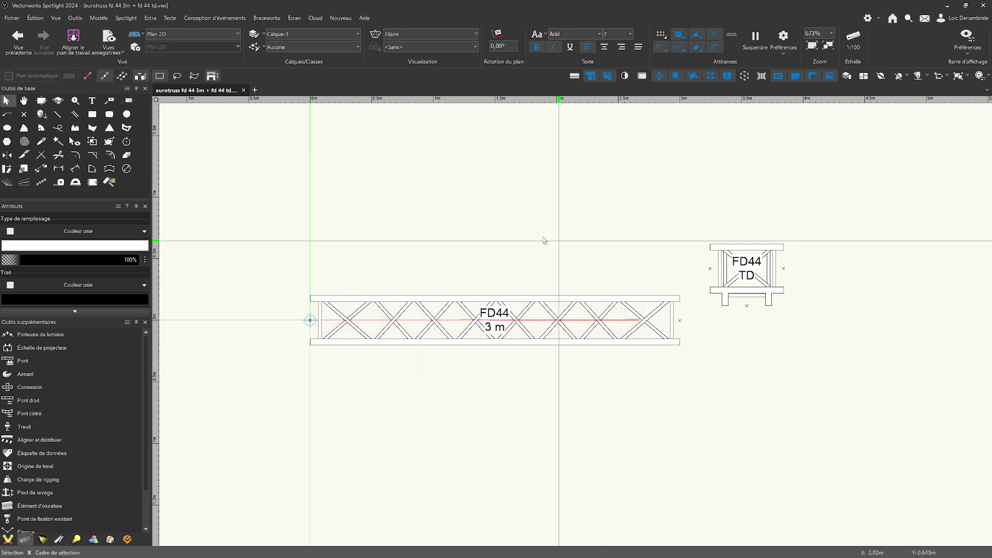
{"action": "left_click", "coordinate": [589, 339]}
{"action": "left_click", "coordinate": [724, 222]}
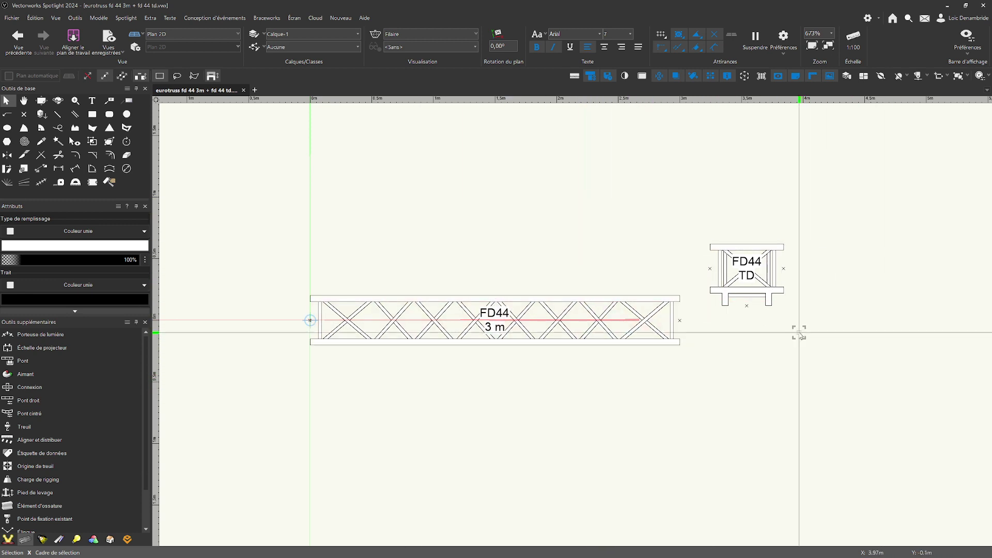
{"action": "left_click", "coordinate": [764, 278]}
{"action": "left_click", "coordinate": [522, 405]}
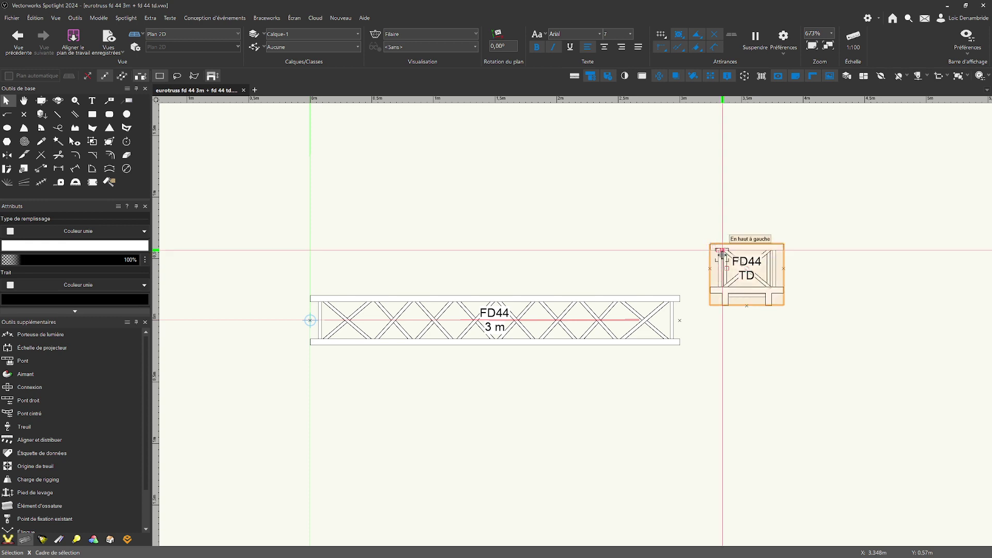
{"action": "left_click_drag", "start_coordinate": [712, 268], "coordinate": [650, 320]}
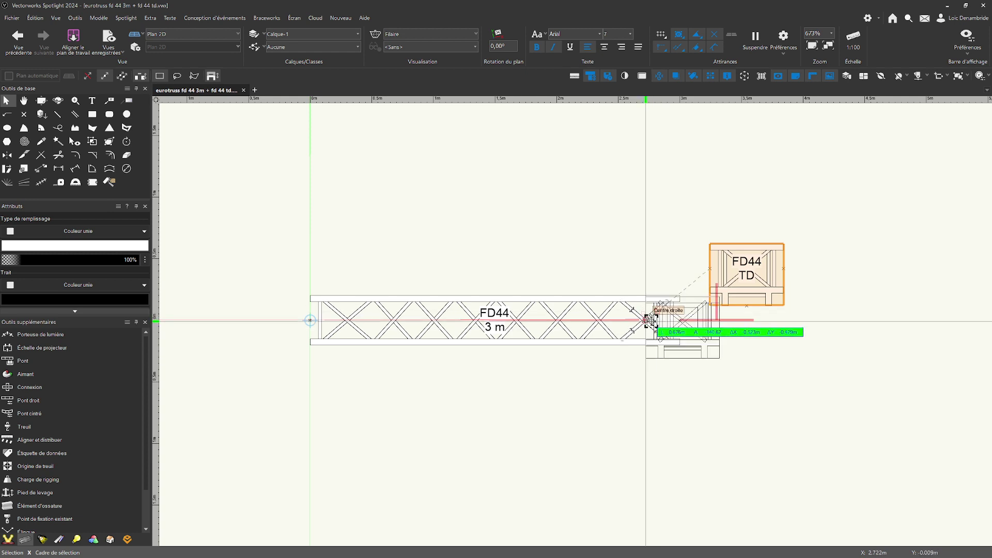
{"action": "mouse_move", "coordinate": [649, 320]}
{"action": "left_mouse_down"}
{"action": "mouse_move", "coordinate": [658, 319]}
{"action": "mouse_move", "coordinate": [650, 321]}
{"action": "left_mouse_up"}
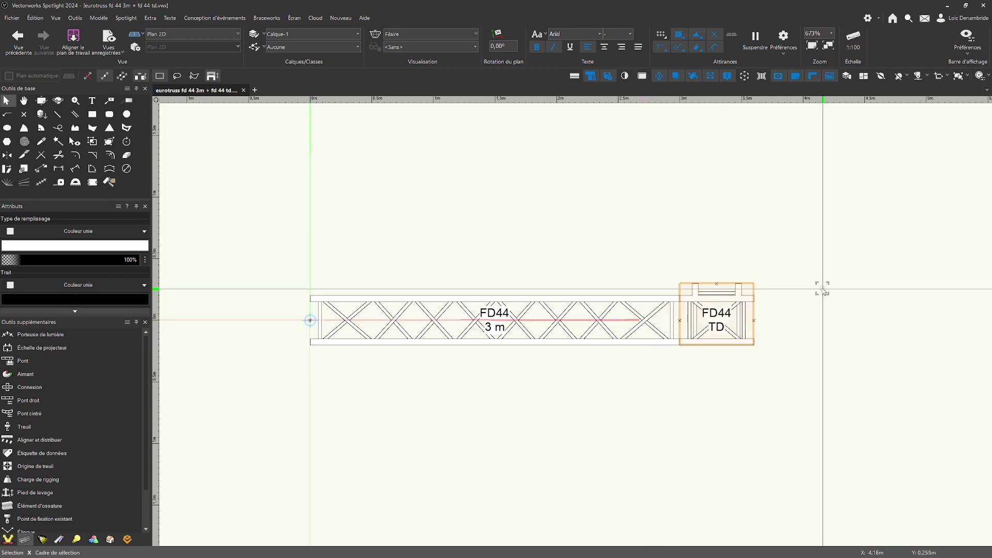
{"action": "left_click_drag", "start_coordinate": [740, 320], "coordinate": [669, 319]}
{"action": "middle_click_drag", "start_coordinate": [862, 324], "coordinate": [818, 335]}
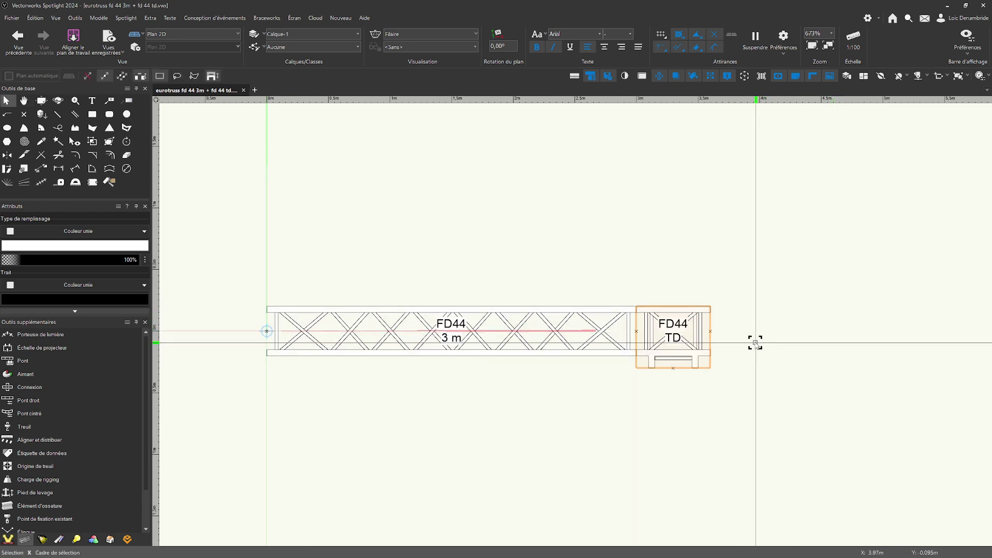
Inspect the joint between the corner block and truss in a 3D view and return to the 2D plan view
{"action": "key", "text": "shift+c"}
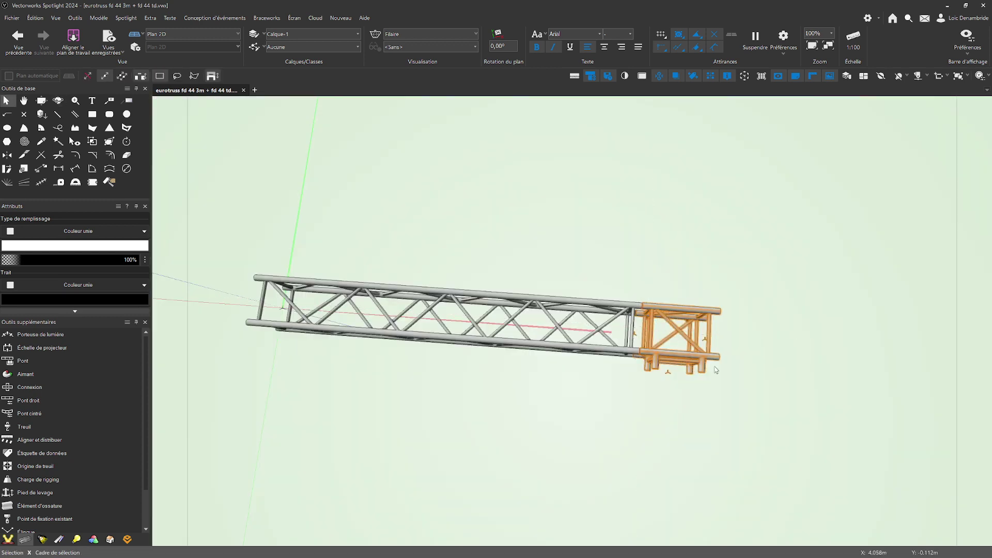
{"action": "left_click_drag", "start_coordinate": [633, 241], "coordinate": [662, 320]}
{"action": "key", "text": "x"}
{"action": "key", "text": "KP_0"}
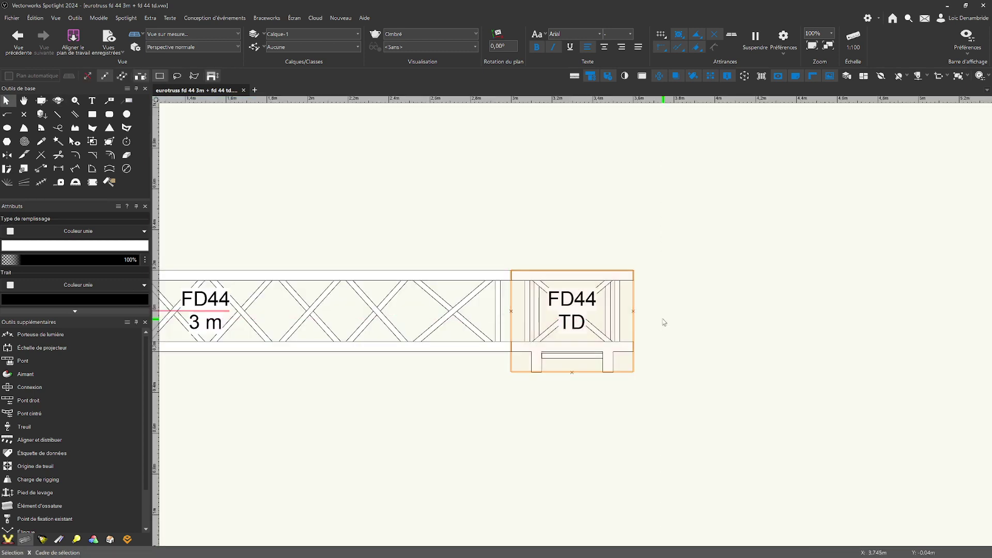
{"action": "middle_click_drag", "start_coordinate": [524, 339], "coordinate": [645, 325]}
{"action": "scroll", "coordinate": [645, 323], "scroll_direction": "down", "scroll_amount": 1}
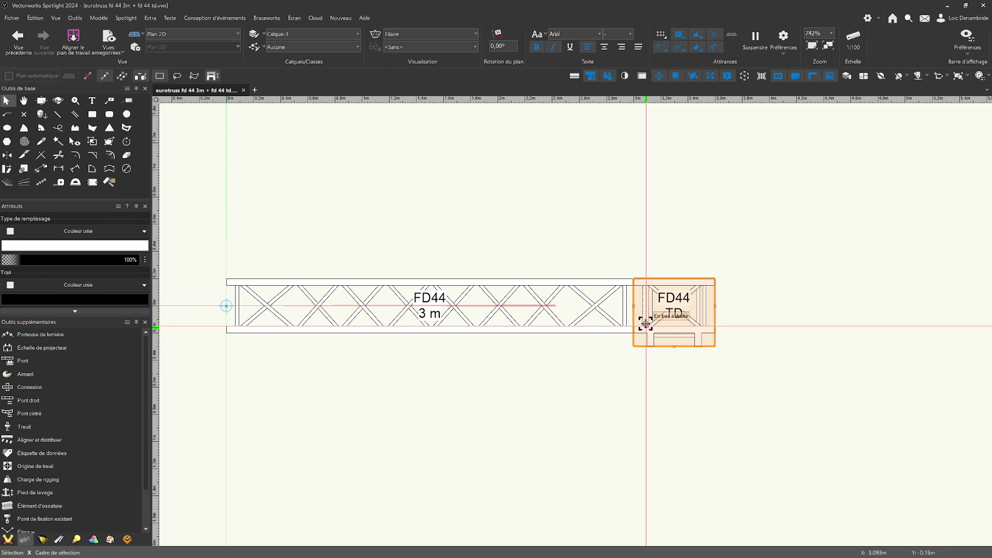
{"action": "middle_click_drag", "start_coordinate": [646, 323], "coordinate": [670, 316]}
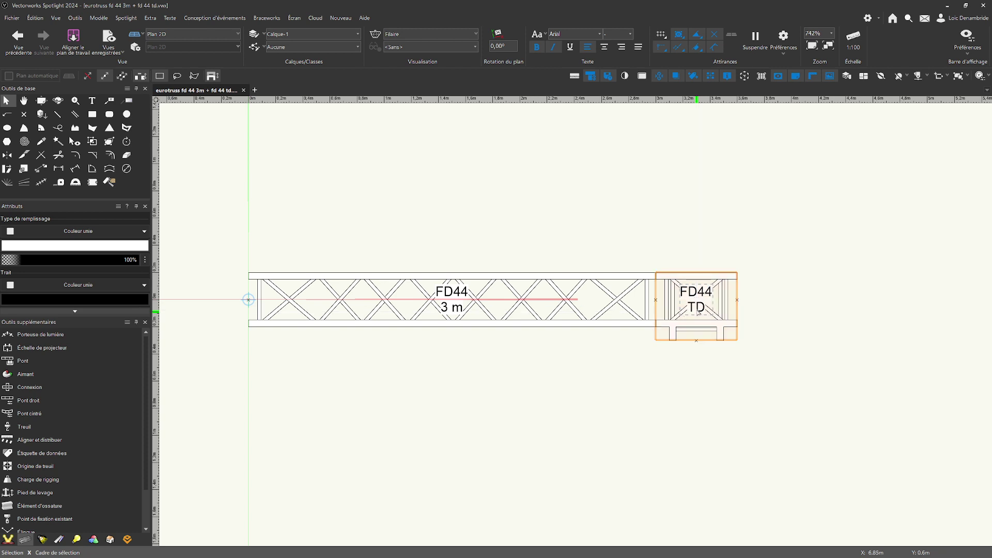
Display the truss assembly in the right isometric view and frame the corner block
{"action": "key", "text": "3"}
{"action": "middle_click_drag", "start_coordinate": [574, 377], "coordinate": [618, 396]}
{"action": "scroll", "coordinate": [618, 396], "scroll_direction": "up", "scroll_amount": 3}
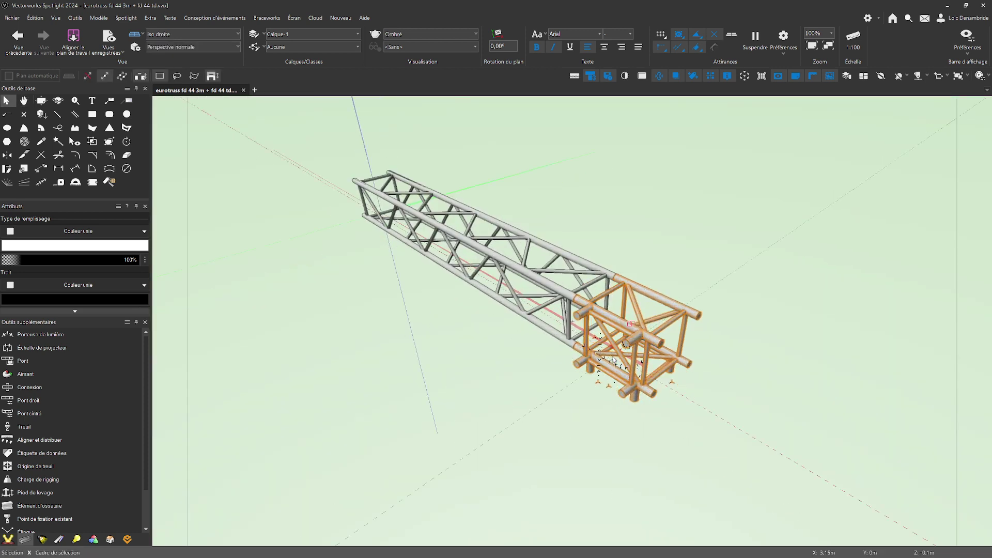
{"action": "scroll", "coordinate": [620, 366], "scroll_direction": "up", "scroll_amount": 3}
{"action": "key", "text": "x"}
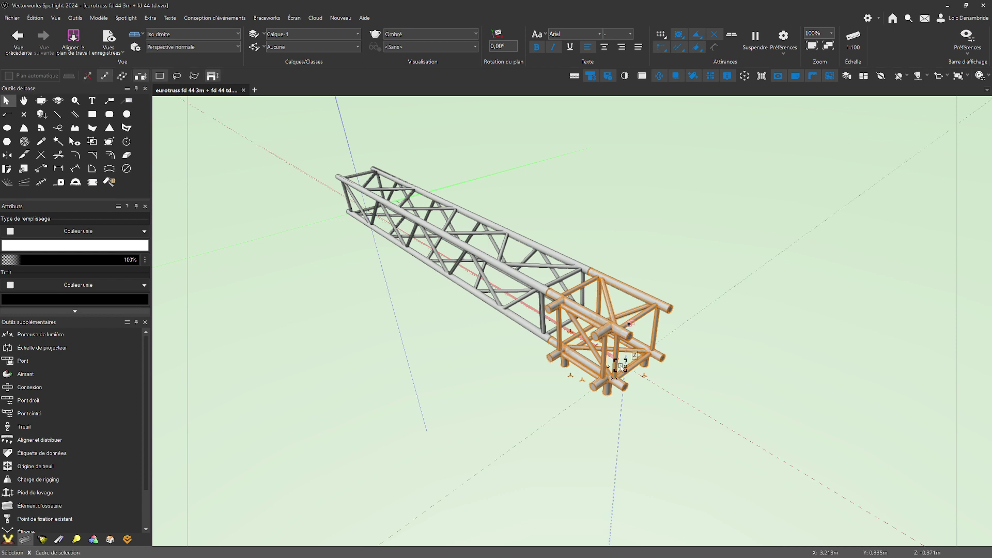
Examine the truss assembly in several simultaneous view panes and return to the single right isometric view
{"action": "key", "text": "m"}
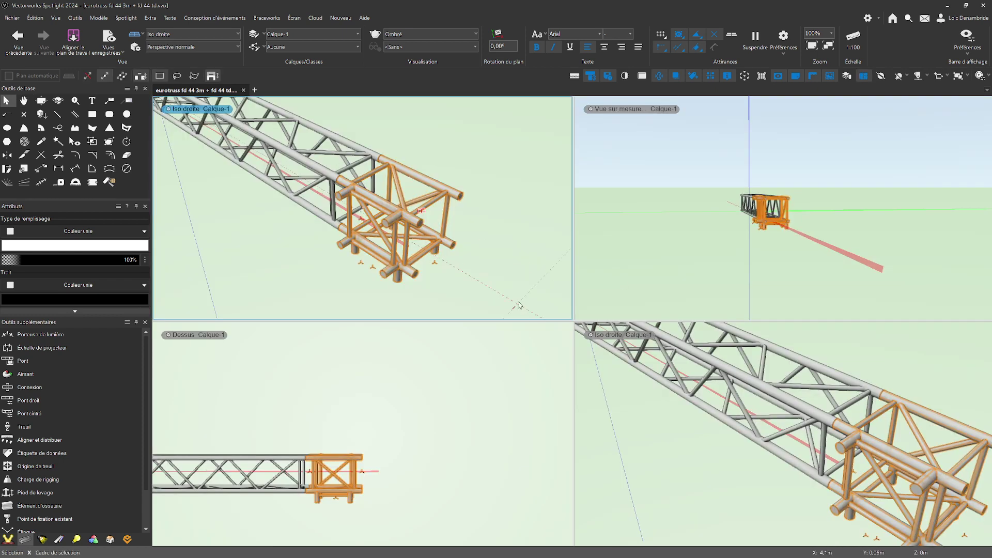
{"action": "scroll", "coordinate": [496, 255], "scroll_direction": "down", "scroll_amount": 5}
{"action": "key", "text": "h"}
{"action": "left_click_drag", "start_coordinate": [491, 248], "coordinate": [464, 241]}
{"action": "key", "text": "x"}
{"action": "left_click", "coordinate": [749, 244]}
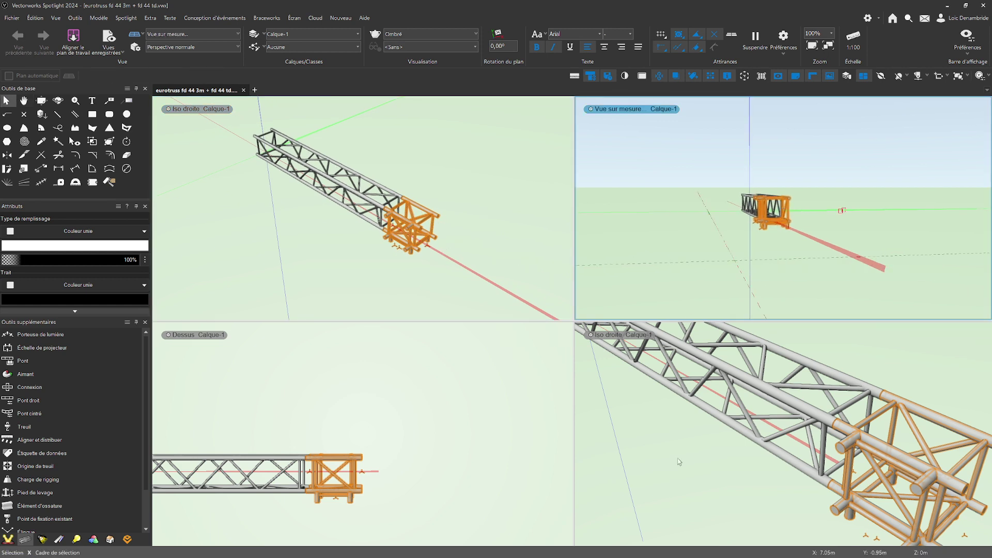
{"action": "left_click", "coordinate": [450, 443]}
{"action": "middle_click_drag", "start_coordinate": [494, 416], "coordinate": [522, 401]}
{"action": "scroll", "coordinate": [773, 464], "scroll_direction": "down", "scroll_amount": 3}
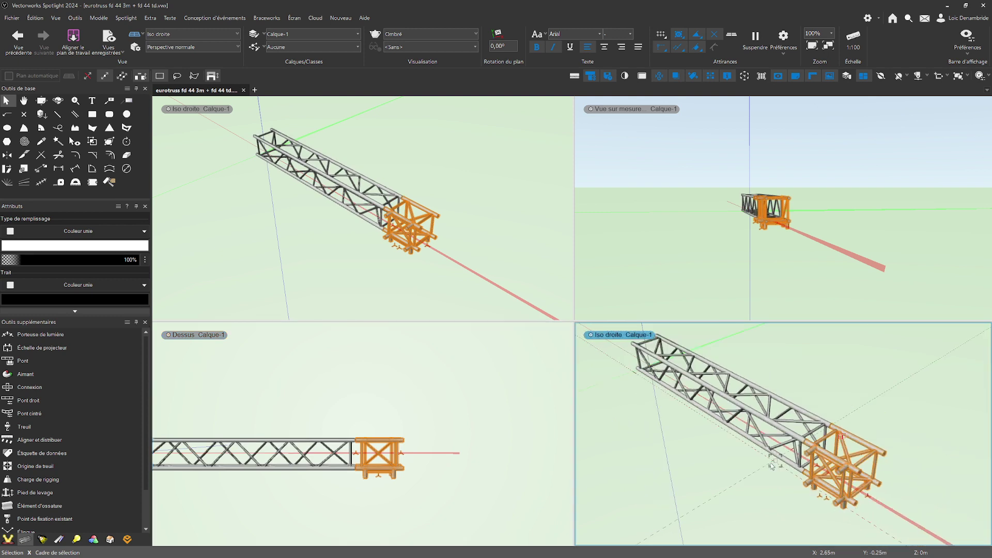
{"action": "middle_click_drag", "start_coordinate": [768, 464], "coordinate": [770, 483]}
{"action": "left_click_drag", "start_coordinate": [770, 483], "coordinate": [774, 484]}
{"action": "key", "text": "x"}
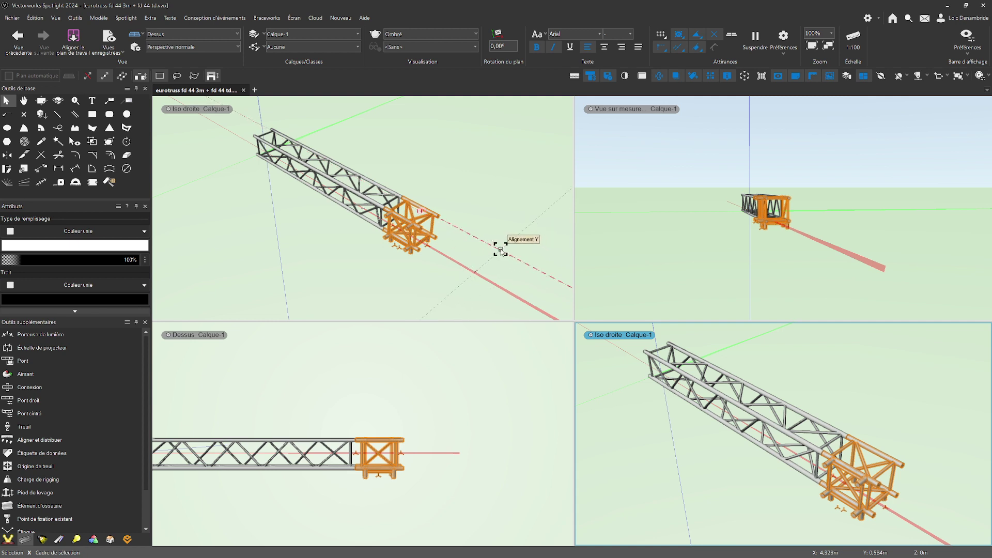
{"action": "middle_click_drag", "start_coordinate": [463, 262], "coordinate": [459, 247]}
{"action": "key", "text": "m"}
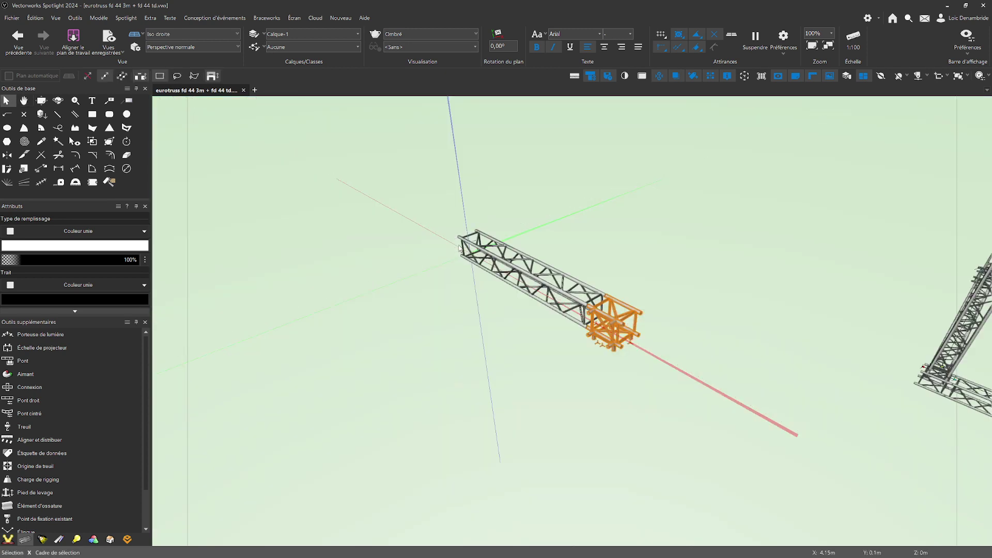
Make the RIGGING-Truss-Magnet class visible and orbit to see the magnets at the truss joint
{"action": "scroll", "coordinate": [619, 328], "scroll_direction": "up", "scroll_amount": 2}
{"action": "scroll", "coordinate": [507, 385], "scroll_direction": "up", "scroll_amount": 1}
{"action": "middle_click_drag", "start_coordinate": [507, 385], "coordinate": [505, 441]}
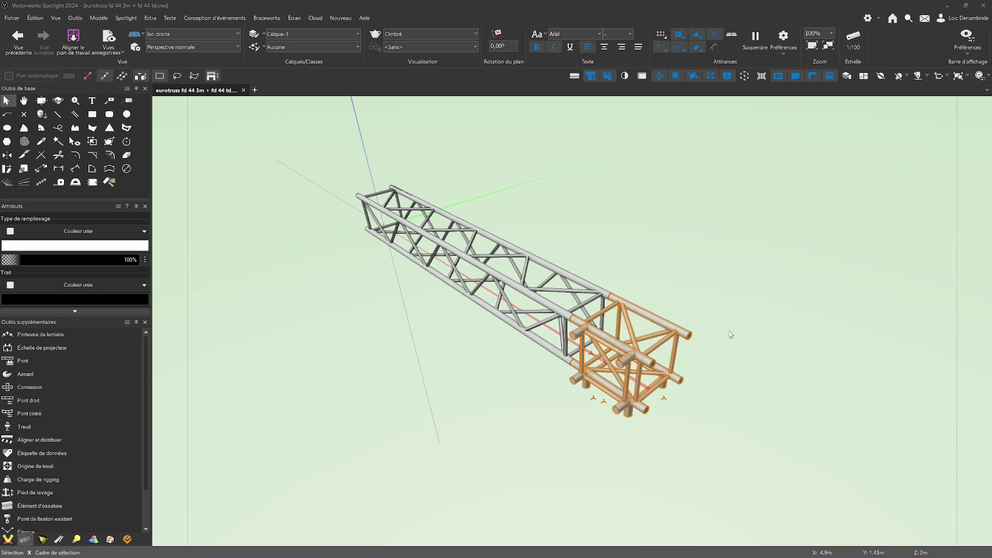
{"action": "scroll", "coordinate": [713, 406], "scroll_direction": "up", "scroll_amount": 1}
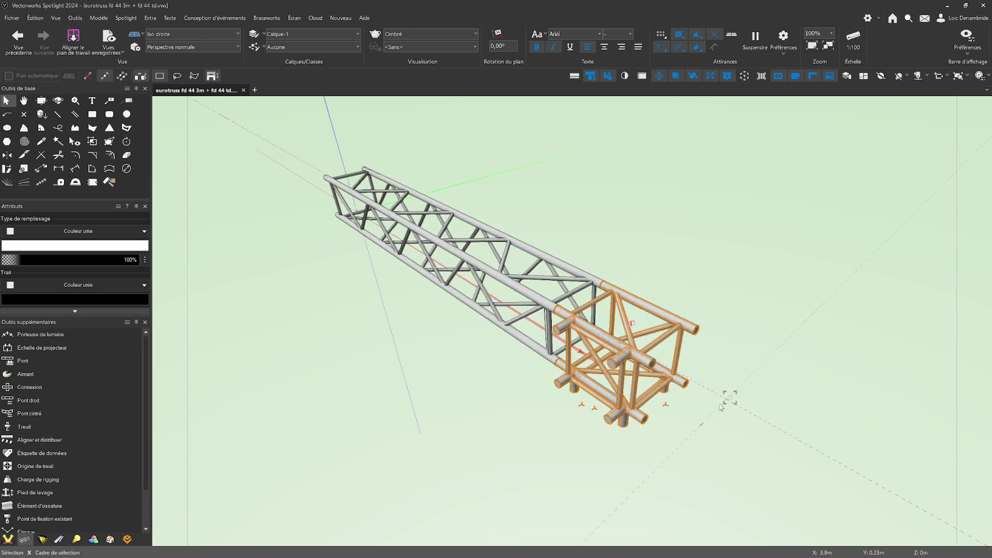
{"action": "middle_click_drag", "start_coordinate": [720, 418], "coordinate": [655, 343], "text": "shift"}
{"action": "key", "text": "ctrl+shift+n"}
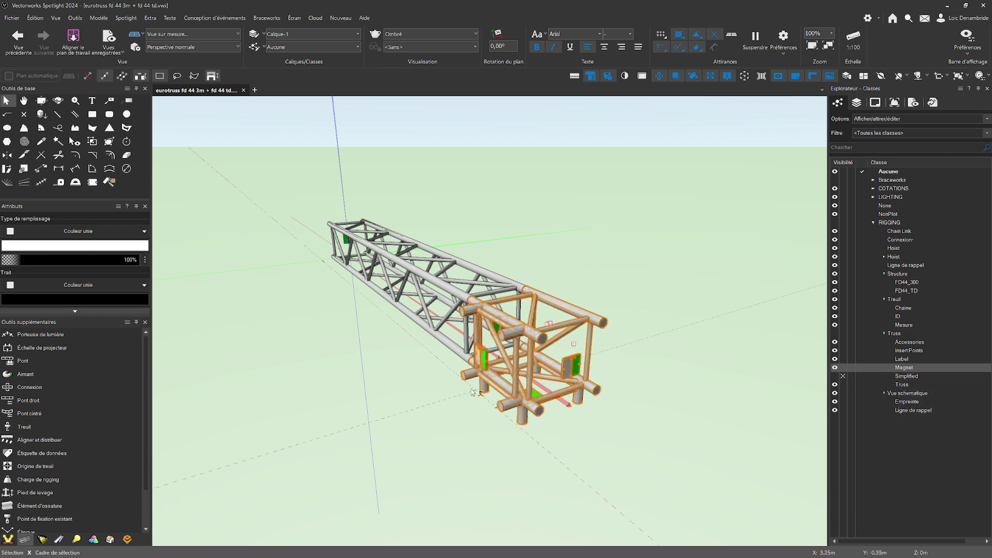
Move the FD44 TD corner block away from the end of the 3 m truss to separate the two pieces
{"action": "scroll", "coordinate": [476, 390], "scroll_direction": "up", "scroll_amount": 4}
{"action": "middle_click_drag", "start_coordinate": [384, 405], "coordinate": [404, 426]}
{"action": "left_click", "coordinate": [569, 286]}
{"action": "left_click_drag", "start_coordinate": [563, 291], "coordinate": [698, 287]}
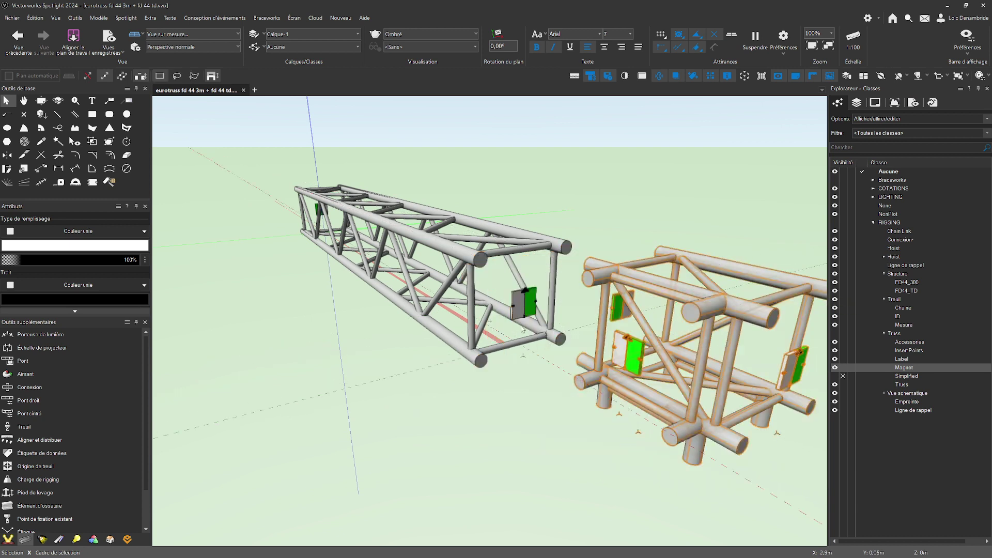
Examine the magnet plates at the truss end and on the facing sides of the separated corner block
{"action": "scroll", "coordinate": [573, 308], "scroll_direction": "up", "scroll_amount": 4}
{"action": "middle_click_drag", "start_coordinate": [564, 303], "coordinate": [371, 326]}
{"action": "scroll", "coordinate": [381, 314], "scroll_direction": "up", "scroll_amount": 3}
{"action": "left_click", "coordinate": [492, 292]}
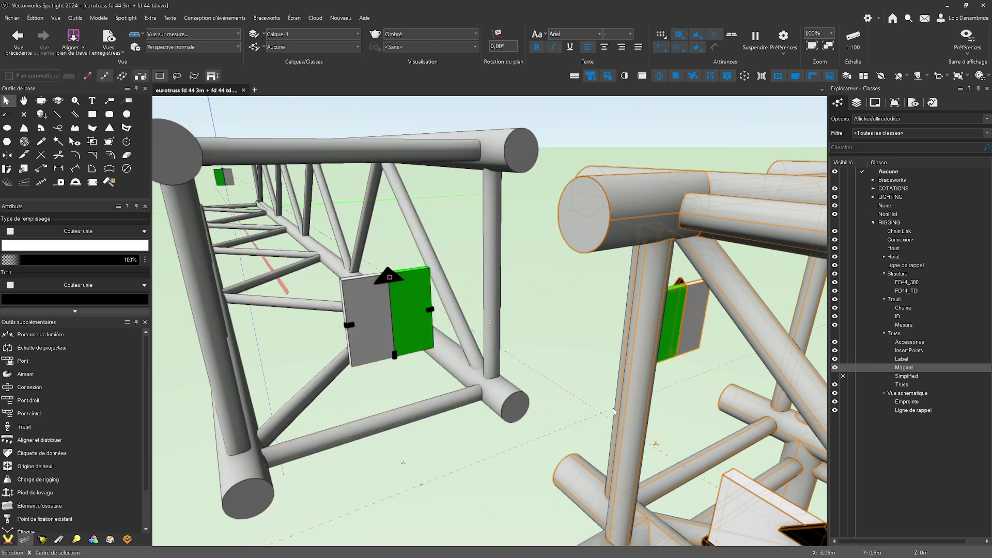
{"action": "scroll", "coordinate": [397, 387], "scroll_direction": "down", "scroll_amount": 5}
{"action": "middle_click_drag", "start_coordinate": [579, 347], "coordinate": [657, 372], "text": "ctrl"}
{"action": "scroll", "coordinate": [581, 359], "scroll_direction": "up", "scroll_amount": 5}
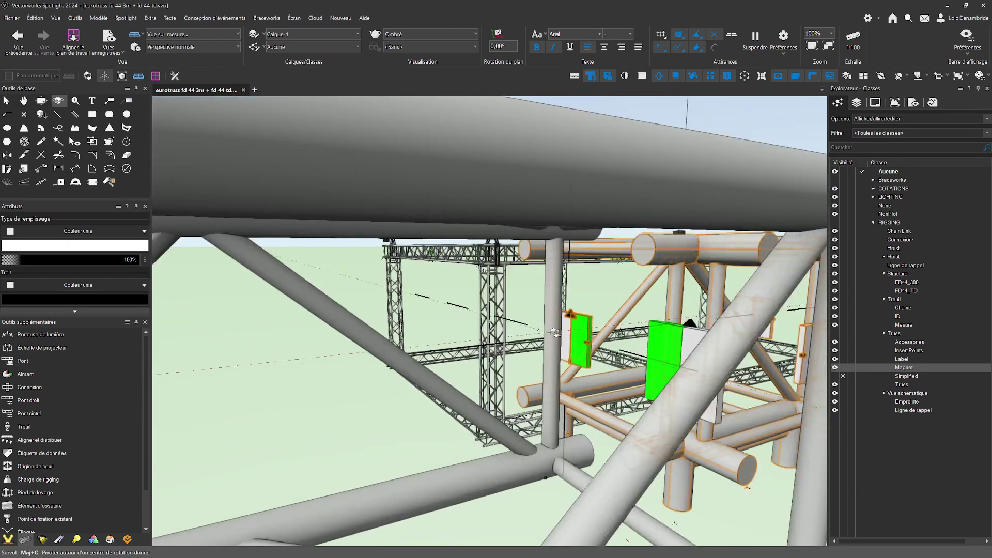
{"action": "middle_click_drag", "start_coordinate": [586, 363], "coordinate": [420, 348]}
{"action": "middle_click_drag", "start_coordinate": [418, 425], "coordinate": [460, 415], "text": "shift"}
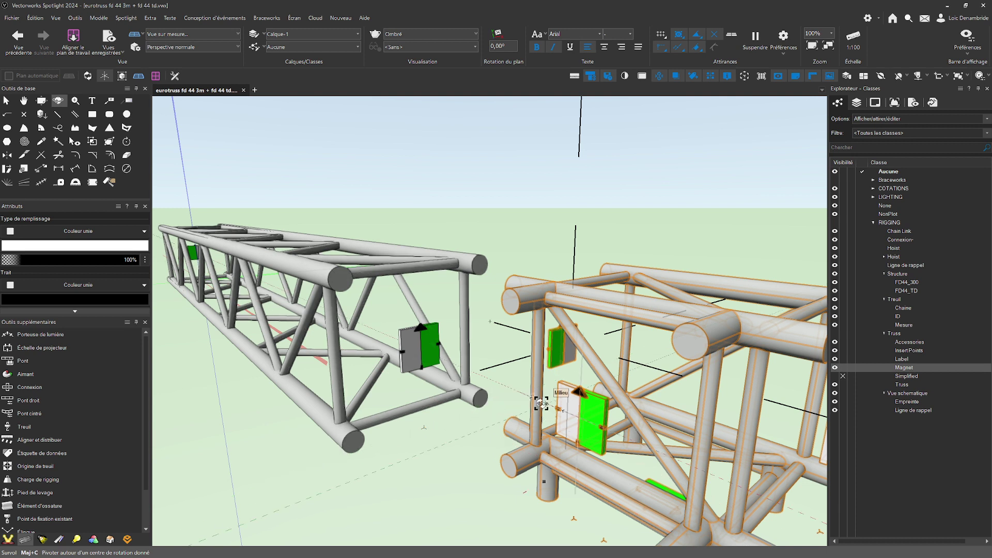
{"action": "left_click_drag", "start_coordinate": [434, 406], "coordinate": [410, 337]}
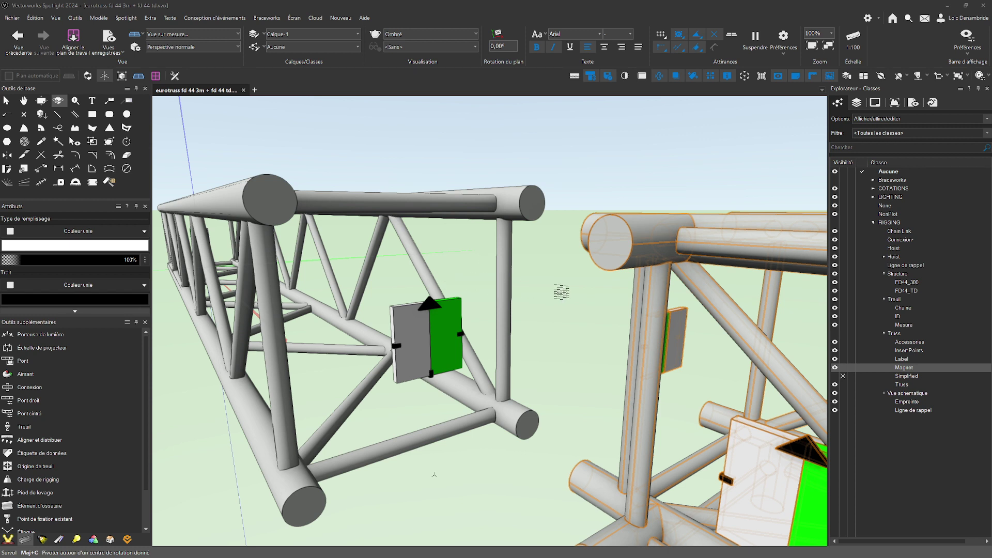
{"action": "left_click_drag", "start_coordinate": [562, 292], "coordinate": [561, 291]}
Open the 3D components of the Truss Straight Eurotruss FD44-300 400x400x3000 symbol for editing from the resource manager
{"action": "key", "text": "ctrl+r"}
{"action": "left_click_drag", "start_coordinate": [987, 171], "coordinate": [661, 79]}
{"action": "scroll", "coordinate": [290, 269], "scroll_direction": "up", "scroll_amount": 1}
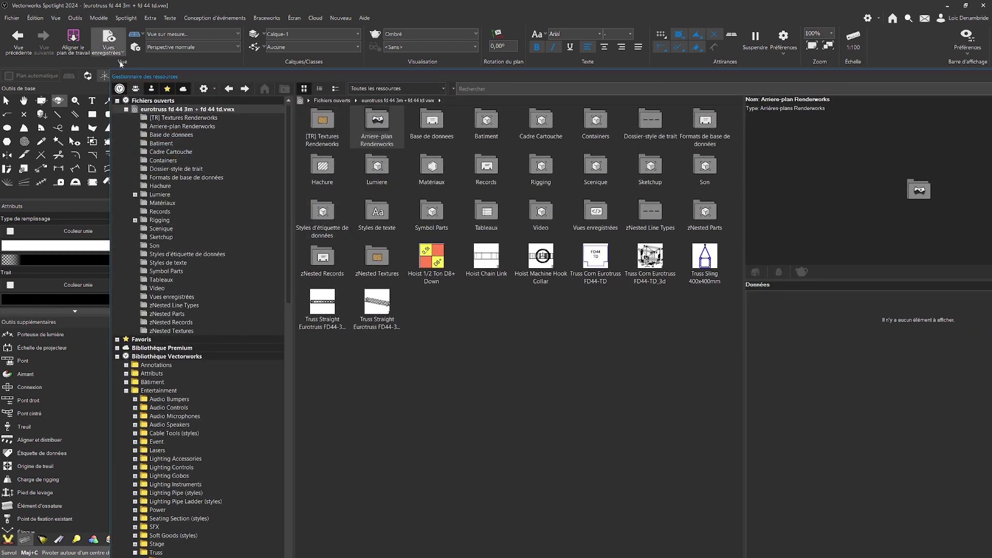
{"action": "left_click", "coordinate": [117, 356]}
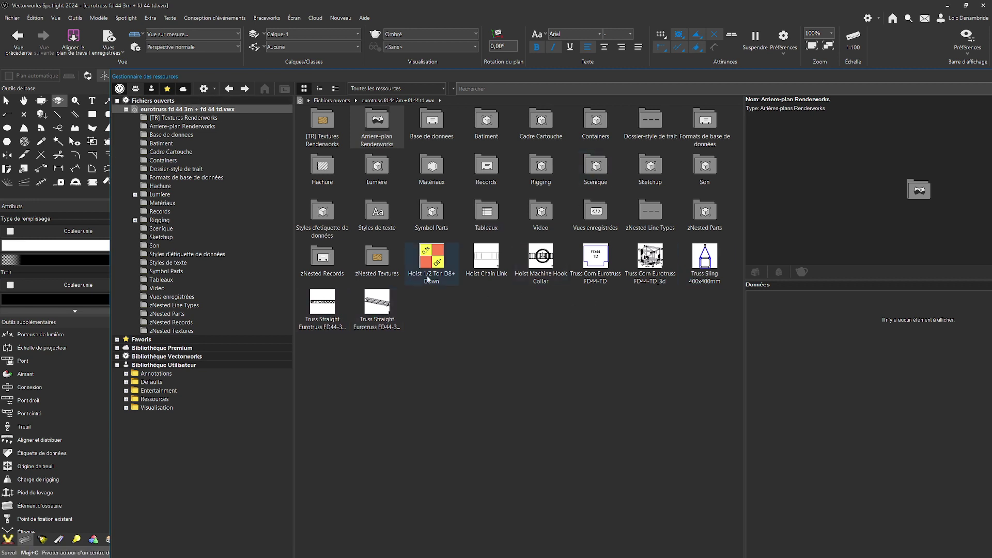
{"action": "left_click", "coordinate": [329, 309]}
{"action": "right_click", "coordinate": [330, 312]}
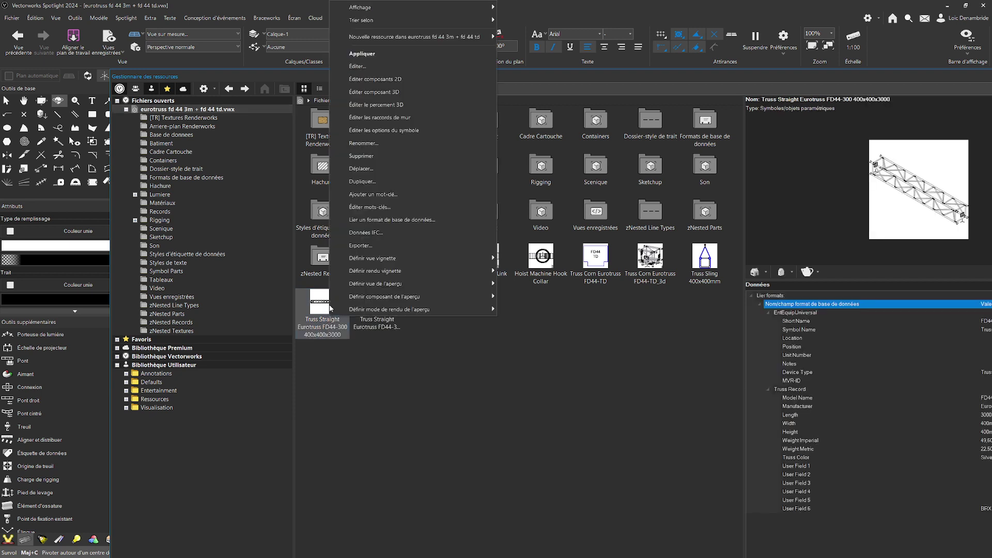
{"action": "left_click", "coordinate": [383, 93]}
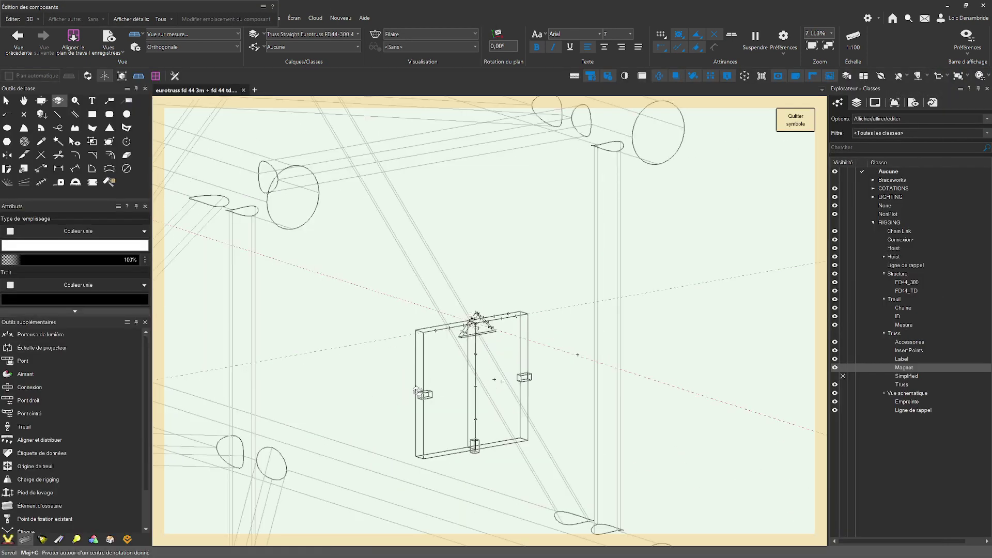
Set the additional rotation angle of the magnet at the truss end to 180°
{"action": "key", "text": "ctrl+]"}
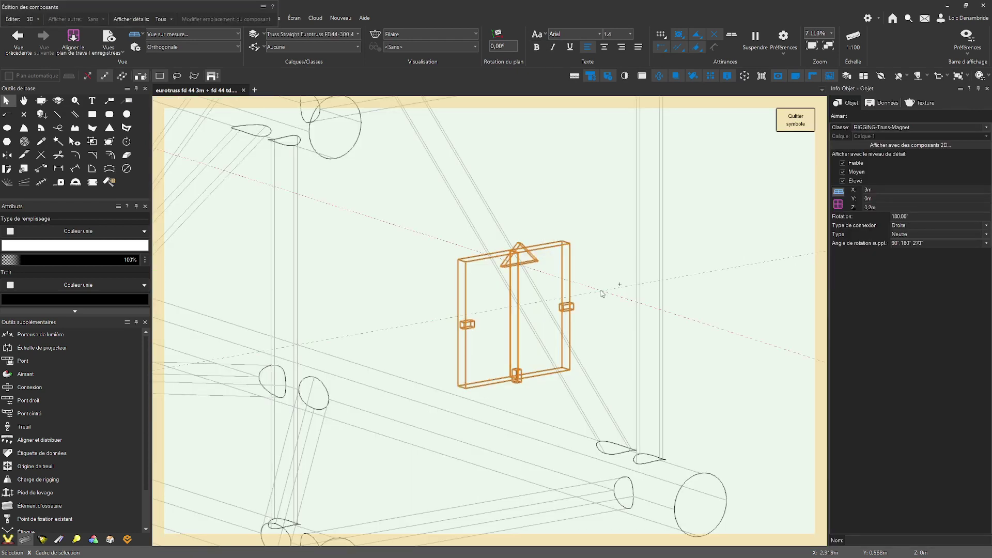
{"action": "middle_click_drag", "start_coordinate": [576, 322], "coordinate": [553, 329]}
{"action": "scroll", "coordinate": [553, 328], "scroll_direction": "down", "scroll_amount": 1}
{"action": "middle_click_drag", "start_coordinate": [539, 285], "coordinate": [519, 292]}
{"action": "key", "text": "x"}
{"action": "scroll", "coordinate": [522, 320], "scroll_direction": "up", "scroll_amount": 3}
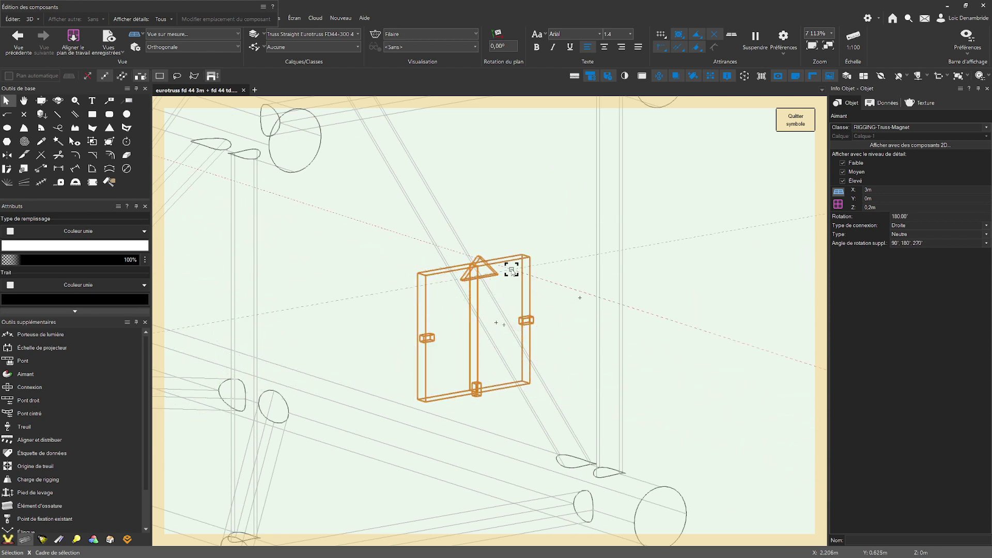
{"action": "left_click", "coordinate": [987, 245]}
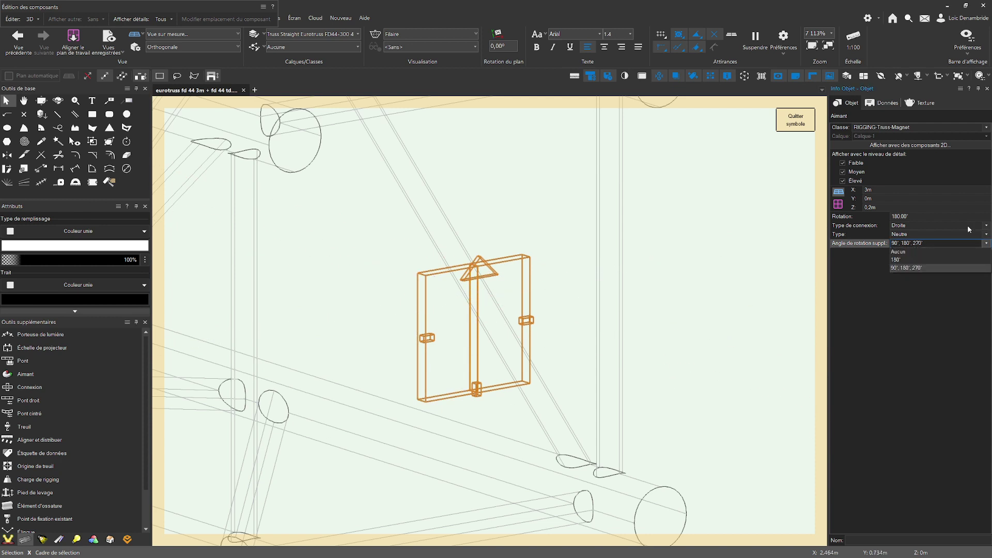
{"action": "left_click", "coordinate": [898, 261]}
{"action": "left_click", "coordinate": [485, 308]}
{"action": "left_click", "coordinate": [516, 307]}
{"action": "scroll", "coordinate": [516, 307], "scroll_direction": "down", "scroll_amount": 2}
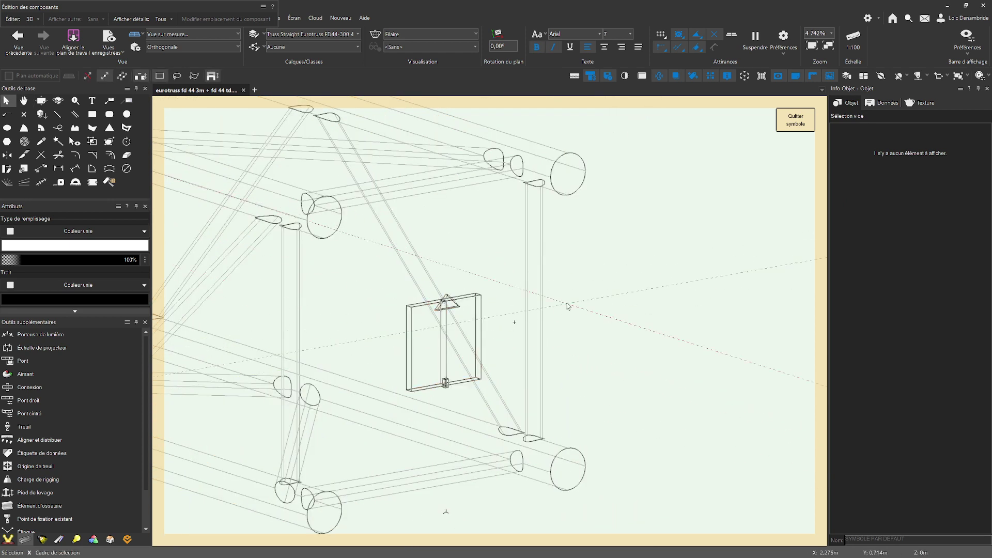
Set the truss-end magnet's additional rotation angle to 90°, 180°, 270°, accept the connection-data notice and exit the symbol
{"action": "left_click", "coordinate": [449, 319]}
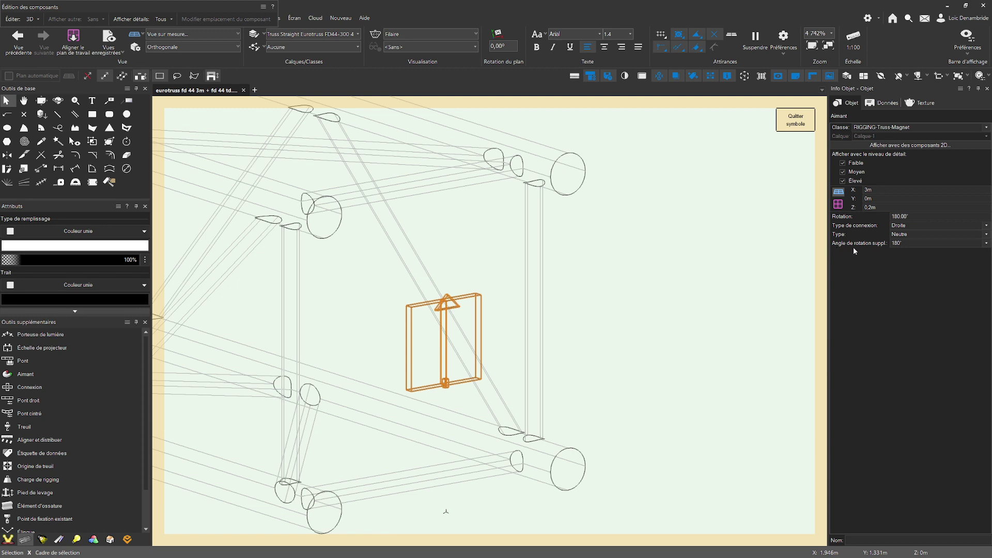
{"action": "left_click", "coordinate": [987, 243]}
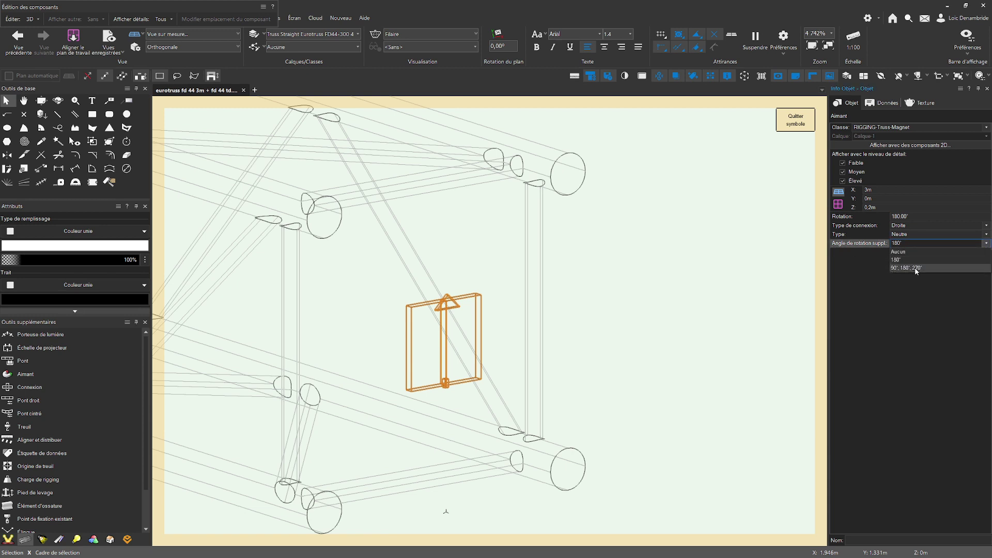
{"action": "left_click", "coordinate": [916, 268]}
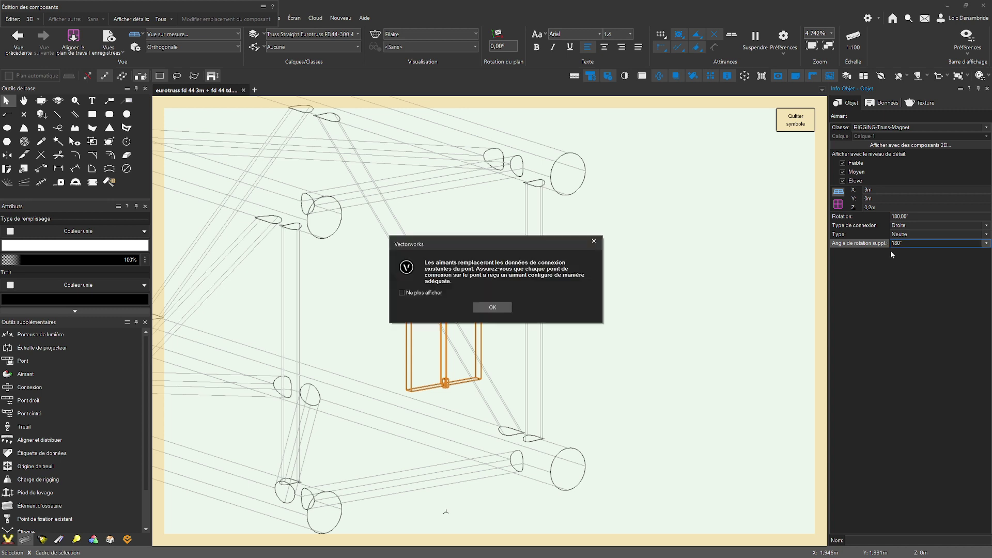
{"action": "left_click", "coordinate": [493, 307]}
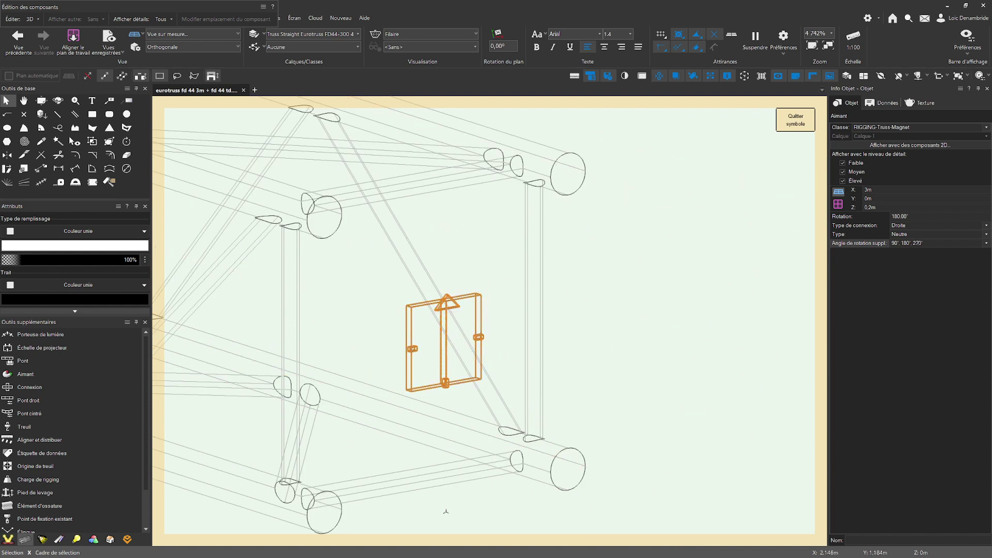
{"action": "left_click", "coordinate": [796, 120]}
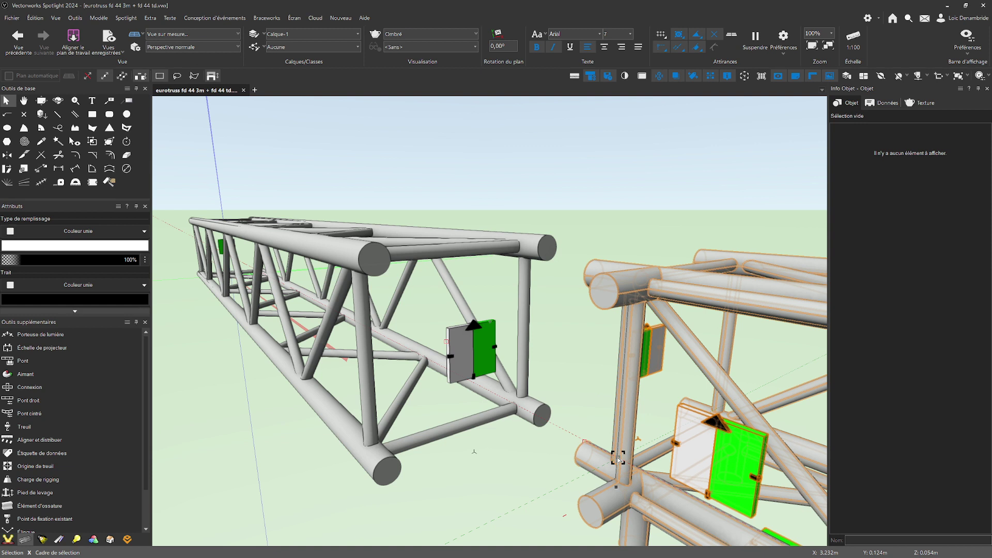
Snap the FD44 TD corner block onto the 3 m truss end using the block's magnet that faces the truss
{"action": "scroll", "coordinate": [497, 375], "scroll_direction": "down", "scroll_amount": 3}
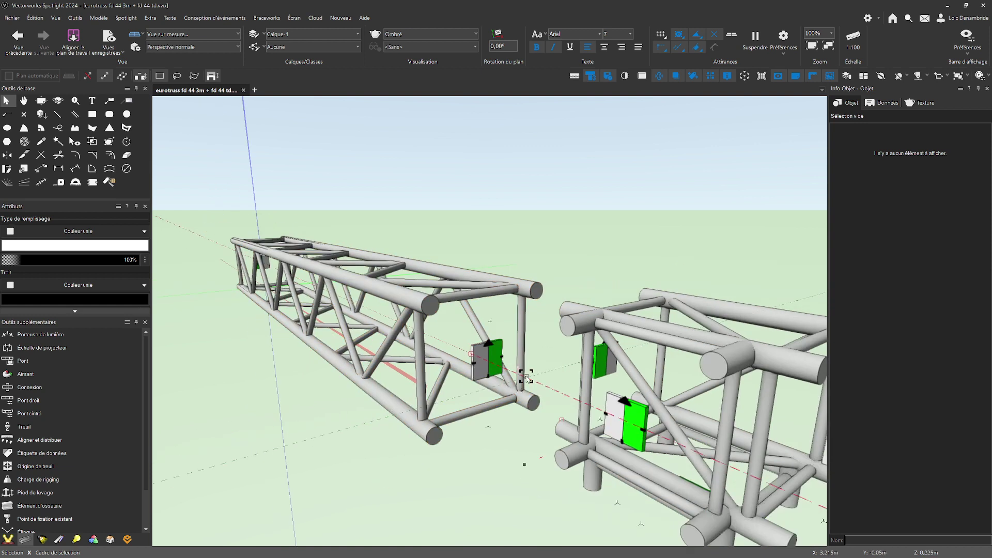
{"action": "middle_click_drag", "start_coordinate": [533, 376], "coordinate": [578, 365], "text": "ctrl"}
{"action": "scroll", "coordinate": [584, 374], "scroll_direction": "down", "scroll_amount": 2}
{"action": "scroll", "coordinate": [564, 368], "scroll_direction": "up", "scroll_amount": 3}
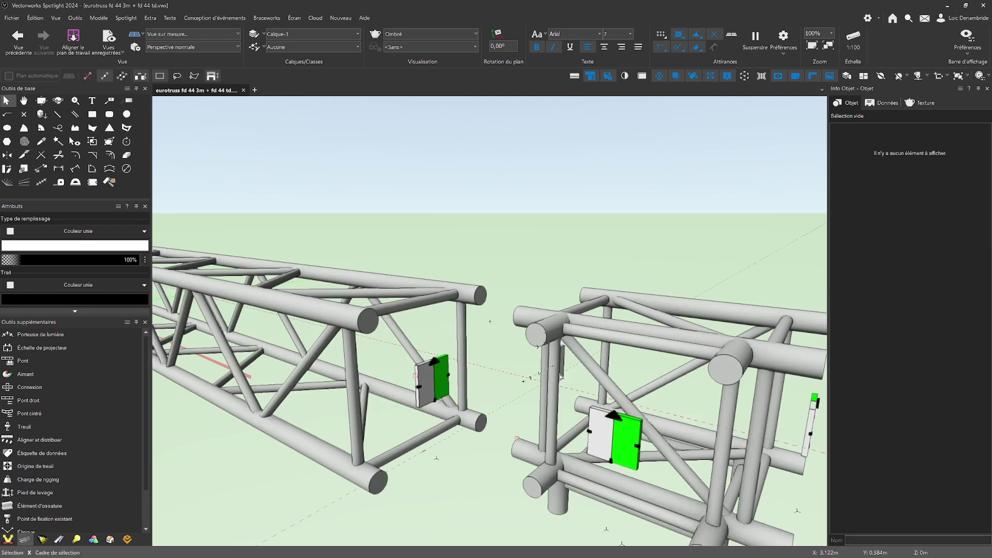
{"action": "left_click_drag", "start_coordinate": [557, 366], "coordinate": [439, 381]}
{"action": "scroll", "coordinate": [440, 381], "scroll_direction": "down", "scroll_amount": 3}
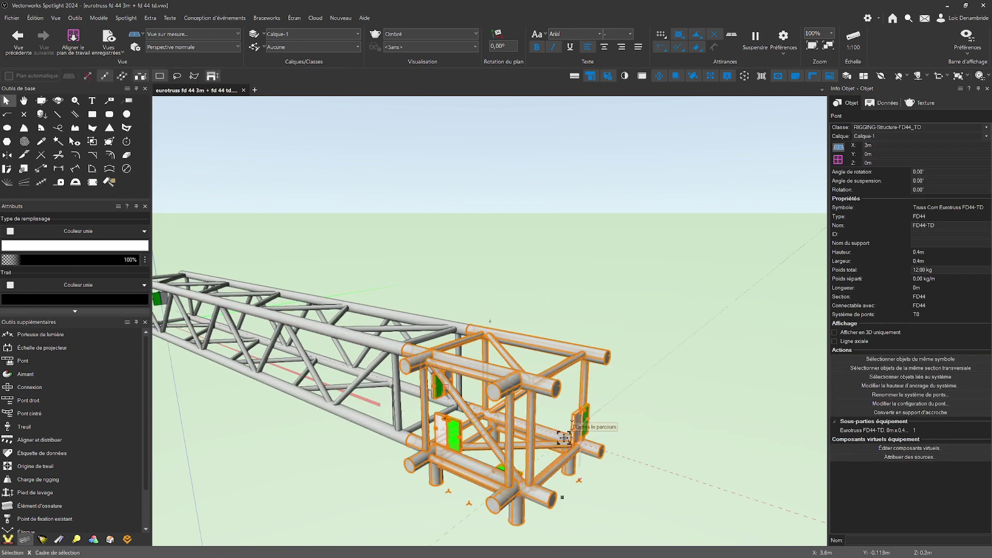
Reattach the corner block to the truss end by the magnet on the block's far side and inspect its orientation
{"action": "scroll", "coordinate": [504, 388], "scroll_direction": "up", "scroll_amount": 1}
{"action": "left_click_drag", "start_coordinate": [499, 374], "coordinate": [427, 369]}
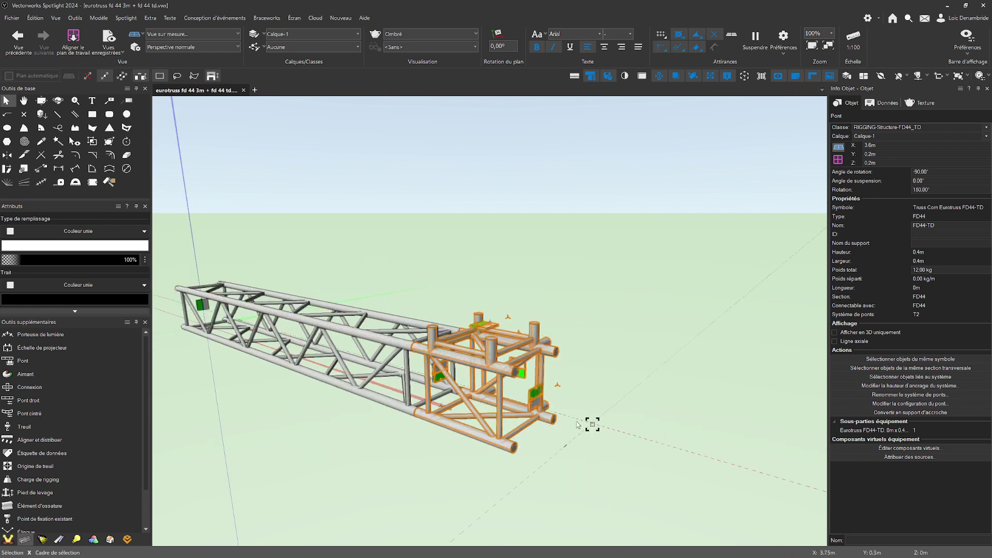
{"action": "middle_click_drag", "start_coordinate": [537, 408], "coordinate": [356, 383], "text": "ctrl"}
{"action": "scroll", "coordinate": [480, 338], "scroll_direction": "up", "scroll_amount": 2}
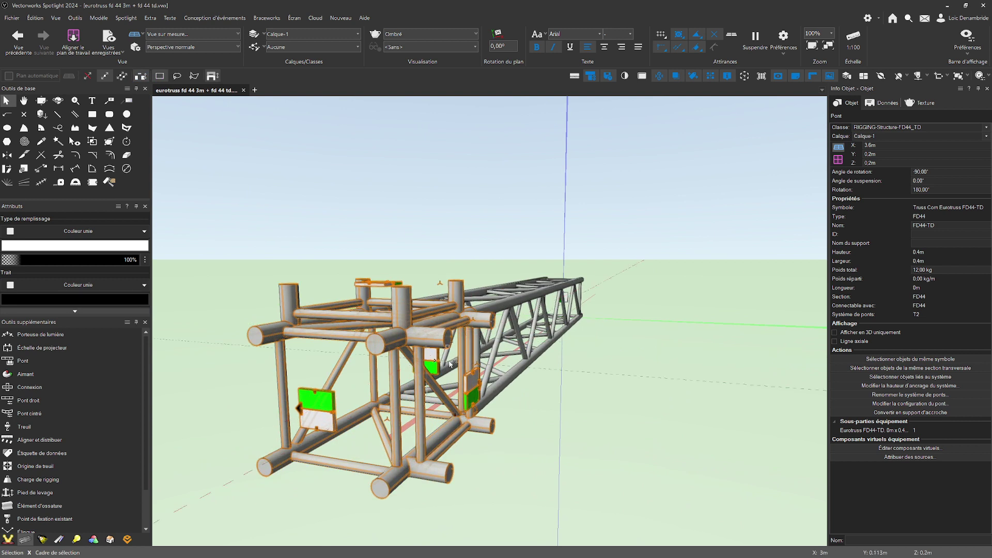
{"action": "middle_click_drag", "start_coordinate": [480, 339], "coordinate": [572, 372], "text": "ctrl"}
{"action": "scroll", "coordinate": [595, 405], "scroll_direction": "down", "scroll_amount": 4}
Switch to the 2D plan view and move the corner block away from the truss end into empty space
{"action": "key", "text": "ctrl+5"}
{"action": "left_click", "coordinate": [478, 234]}
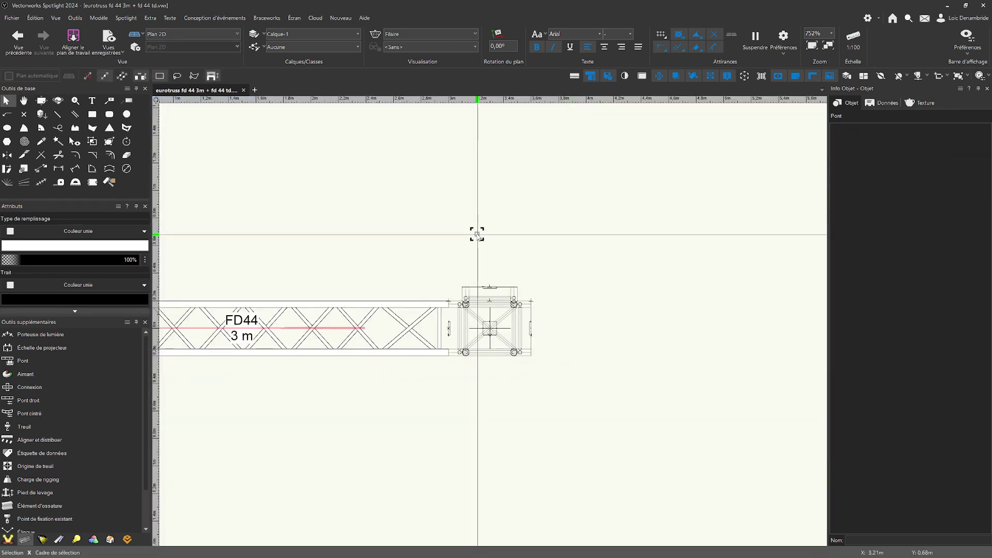
{"action": "left_click_drag", "start_coordinate": [611, 303], "coordinate": [574, 268]}
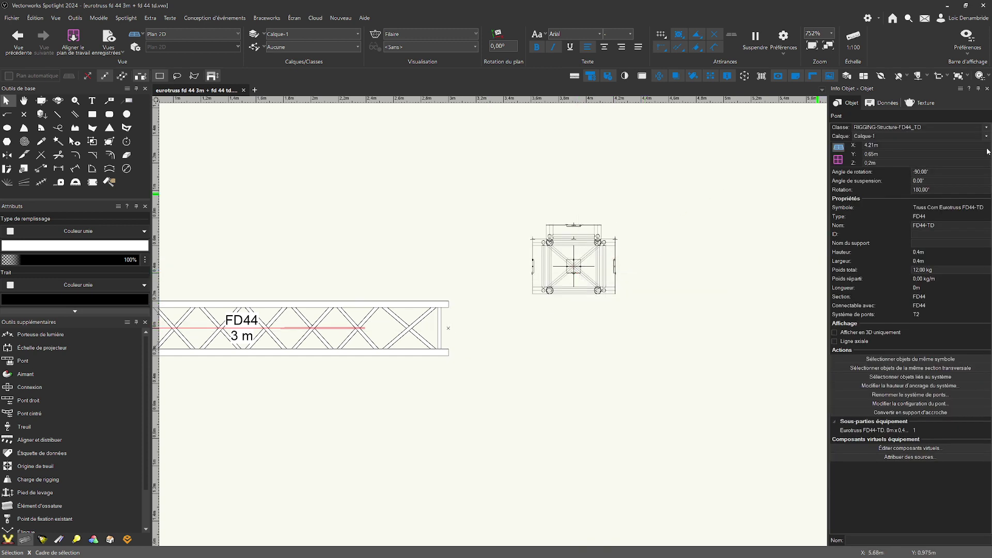
Set both the rotation and the rotation angle of the separated corner block to 0°
{"action": "left_click", "coordinate": [944, 189]}
{"action": "type", "text": "0"}
{"action": "key", "text": "Return"}
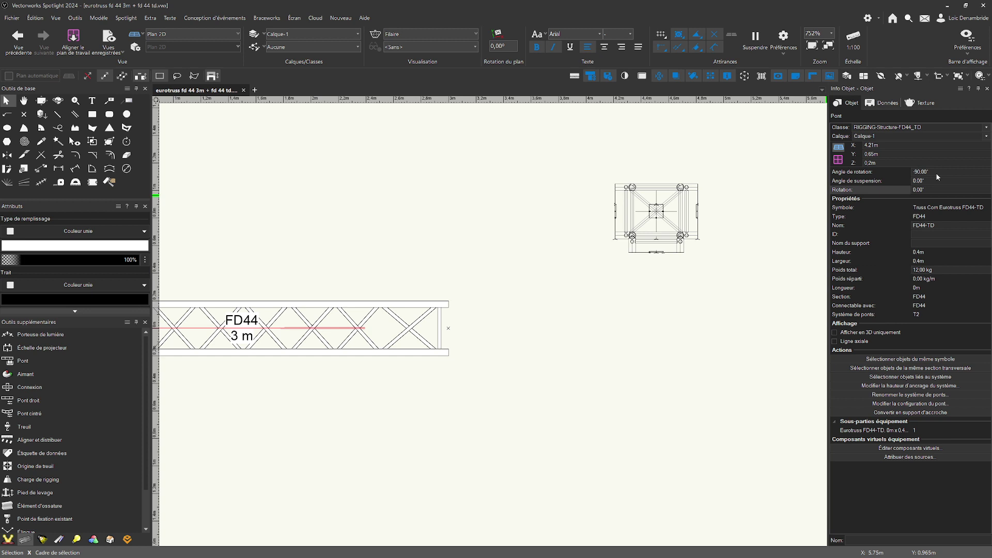
{"action": "left_click", "coordinate": [938, 177]}
{"action": "type", "text": "0"}
{"action": "key", "text": "Return"}
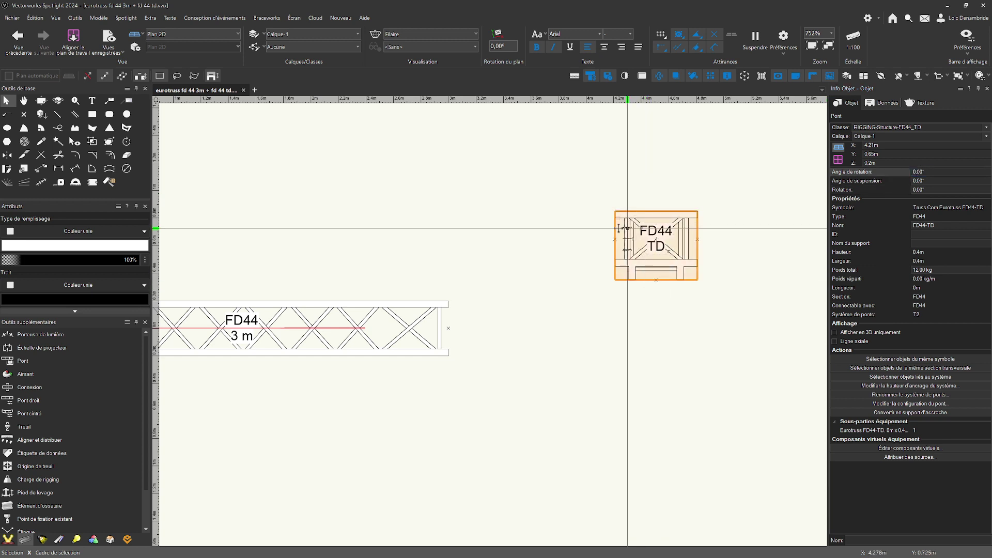
Bring the corner block closer in plan view and snap its truss-facing side onto the 3 m truss end
{"action": "left_click_drag", "start_coordinate": [614, 230], "coordinate": [503, 275]}
{"action": "scroll", "coordinate": [503, 283], "scroll_direction": "up", "scroll_amount": 2}
{"action": "scroll", "coordinate": [449, 305], "scroll_direction": "down", "scroll_amount": 1}
{"action": "middle_click_drag", "start_coordinate": [448, 304], "coordinate": [543, 302]}
{"action": "left_click", "coordinate": [535, 314]}
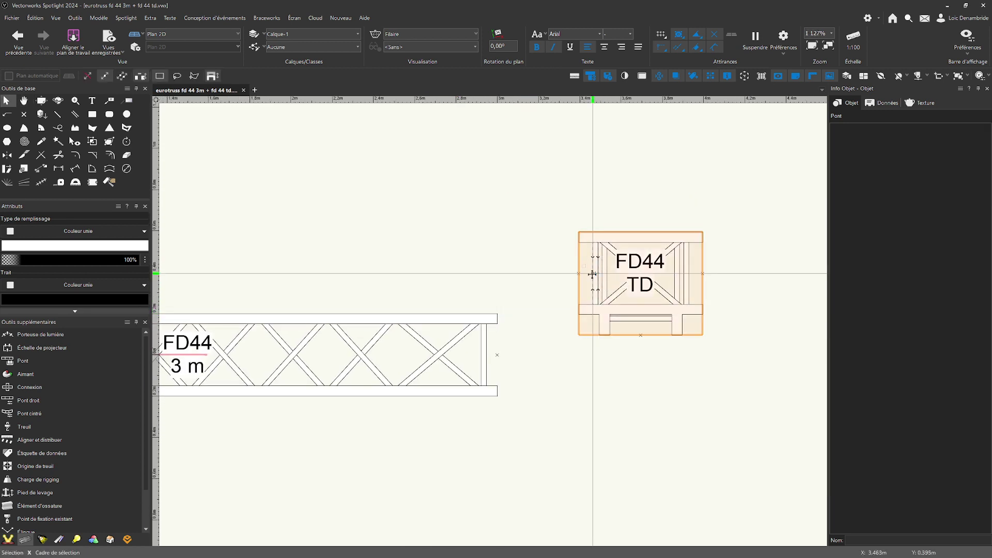
{"action": "left_click_drag", "start_coordinate": [578, 273], "coordinate": [471, 354]}
{"action": "scroll", "coordinate": [472, 354], "scroll_direction": "down", "scroll_amount": 3}
Check the assembly in a 3D view and pull the corner block away from the truss end
{"action": "middle_click_drag", "start_coordinate": [587, 428], "coordinate": [476, 227], "text": "ctrl"}
{"action": "scroll", "coordinate": [489, 338], "scroll_direction": "up", "scroll_amount": 4}
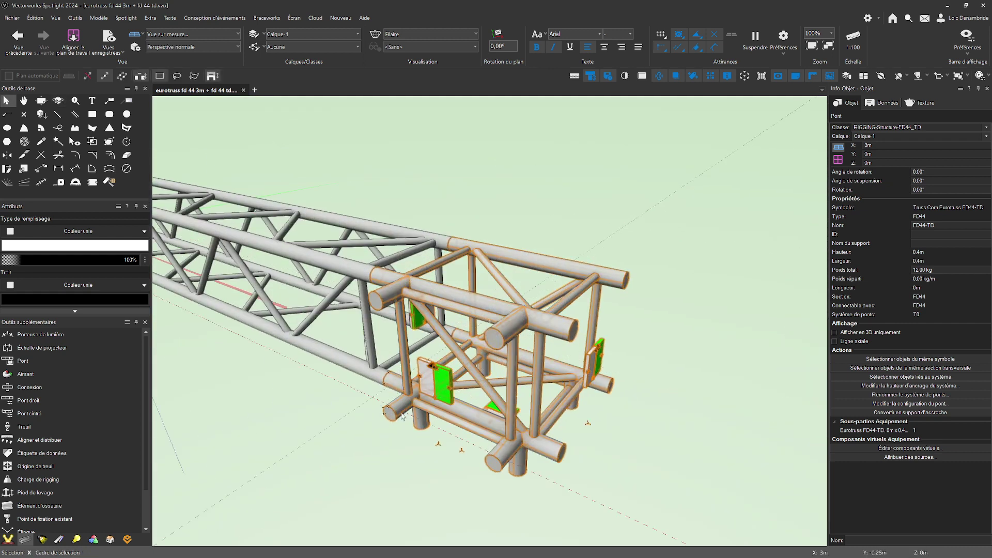
{"action": "scroll", "coordinate": [425, 407], "scroll_direction": "up", "scroll_amount": 3}
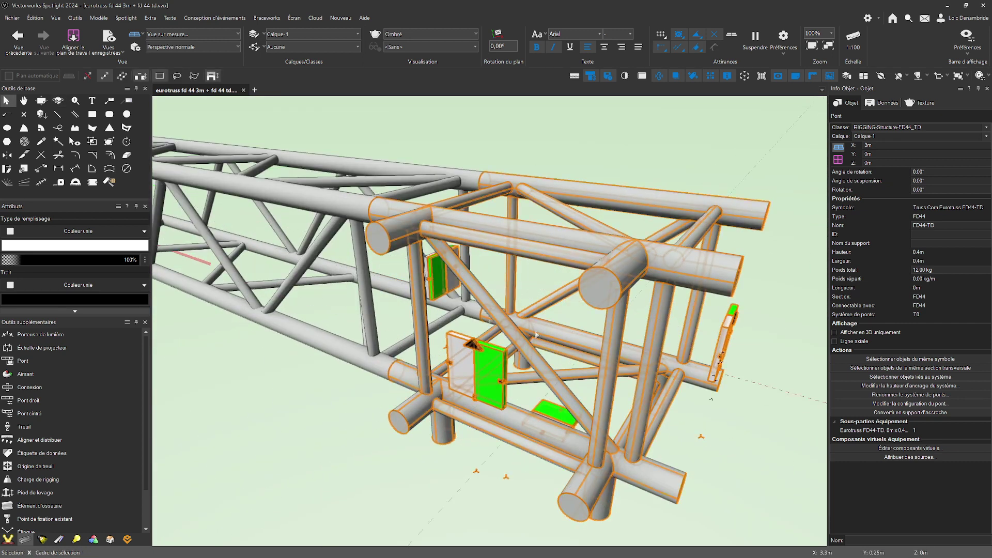
{"action": "middle_click_drag", "start_coordinate": [517, 332], "coordinate": [532, 355], "text": "ctrl"}
{"action": "scroll", "coordinate": [532, 355], "scroll_direction": "down", "scroll_amount": 1}
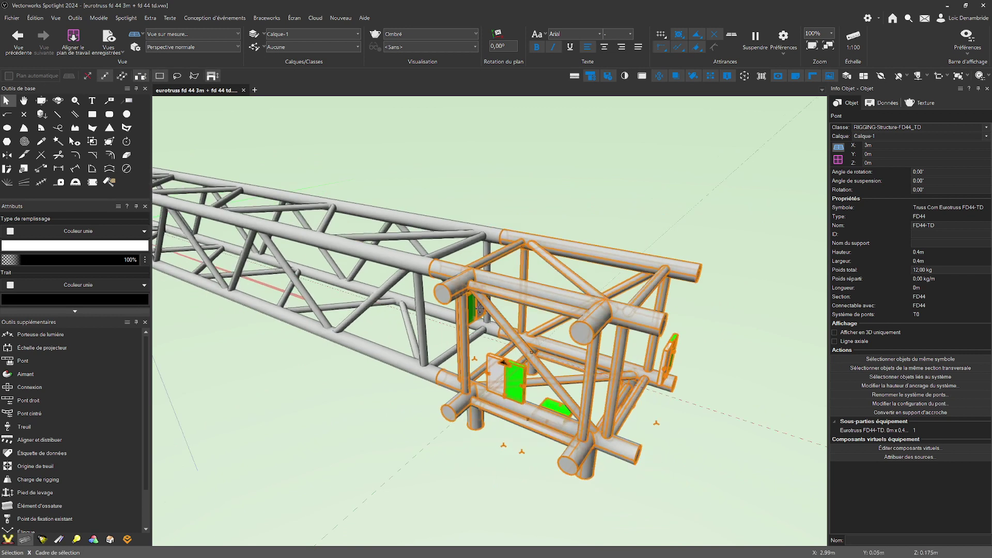
{"action": "left_click_drag", "start_coordinate": [459, 313], "coordinate": [543, 312]}
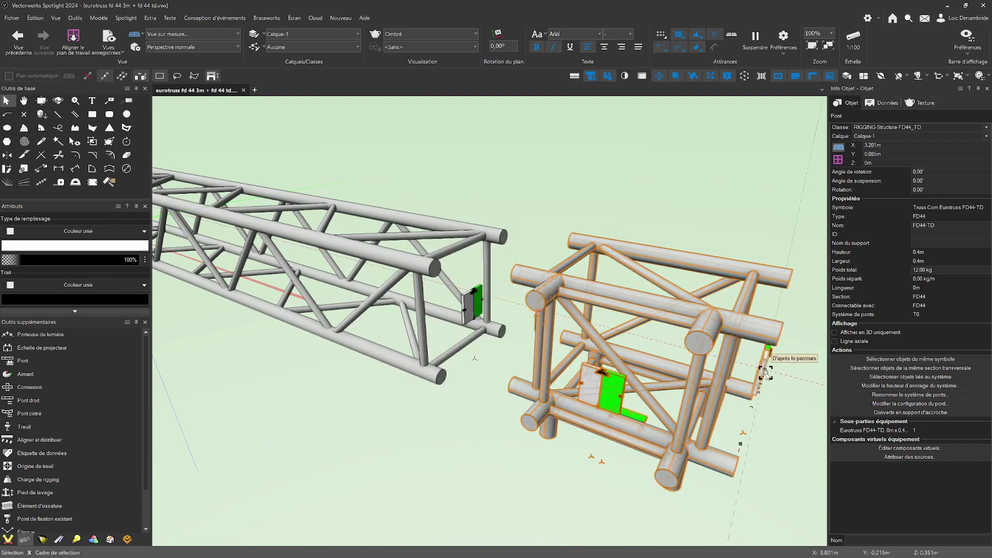
Snap the separated corner block's far-side magnet onto the truss-end magnet and inspect the flipped block in 3D
{"action": "left_click_drag", "start_coordinate": [766, 375], "coordinate": [477, 297]}
{"action": "scroll", "coordinate": [715, 425], "scroll_direction": "down", "scroll_amount": 2}
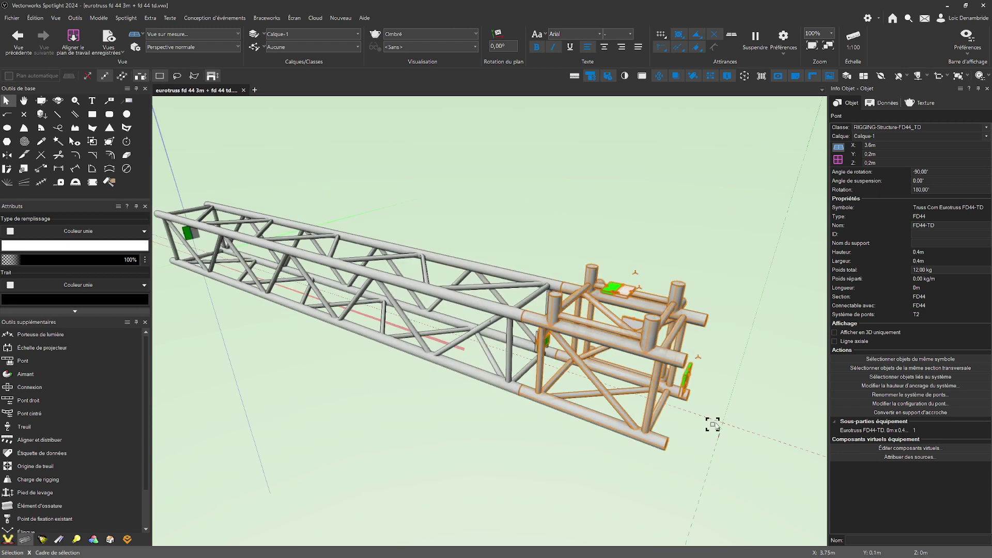
{"action": "middle_click_drag", "start_coordinate": [715, 424], "coordinate": [672, 362], "text": "ctrl"}
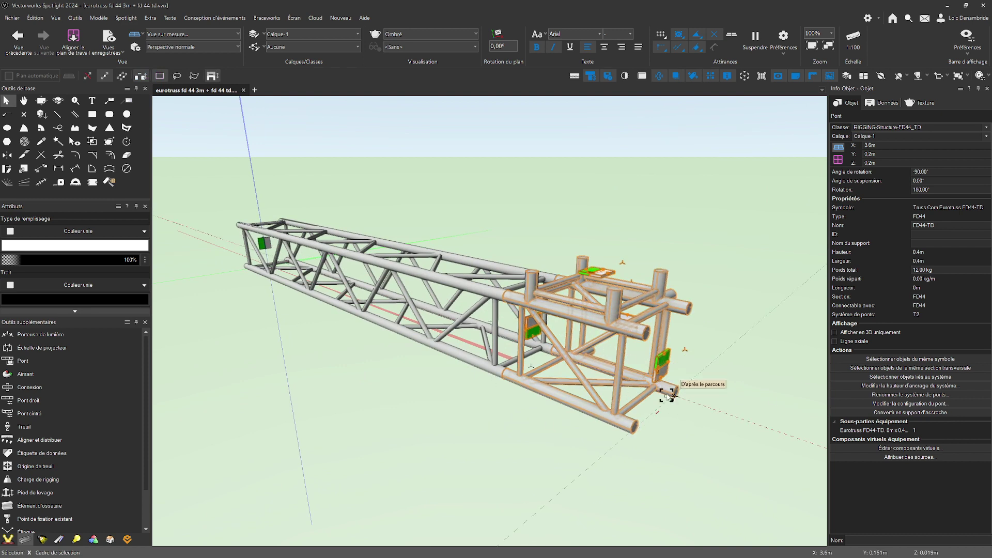
{"action": "scroll", "coordinate": [423, 372], "scroll_direction": "up", "scroll_amount": 2}
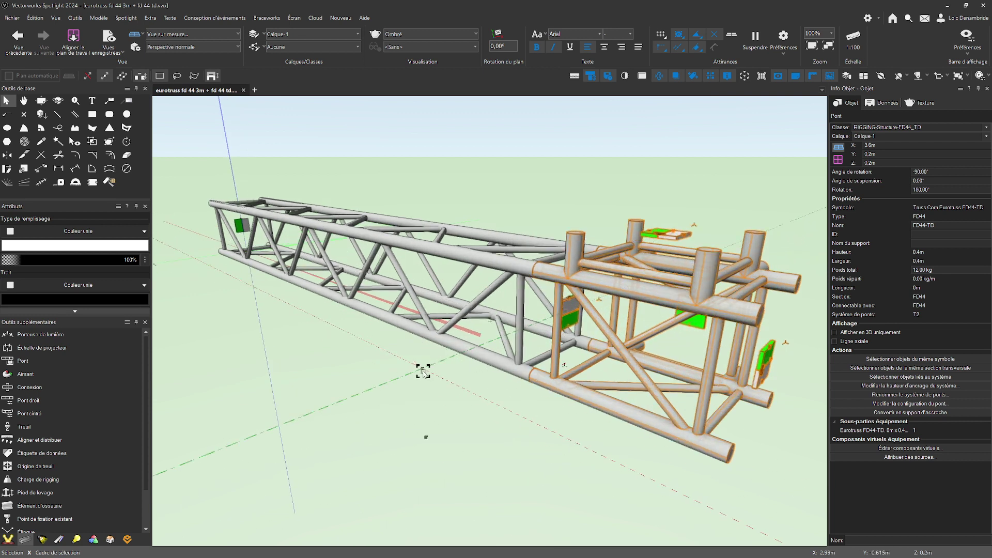
{"action": "scroll", "coordinate": [465, 373], "scroll_direction": "down", "scroll_amount": 2}
{"action": "middle_click_drag", "start_coordinate": [478, 346], "coordinate": [509, 368], "text": "shift"}
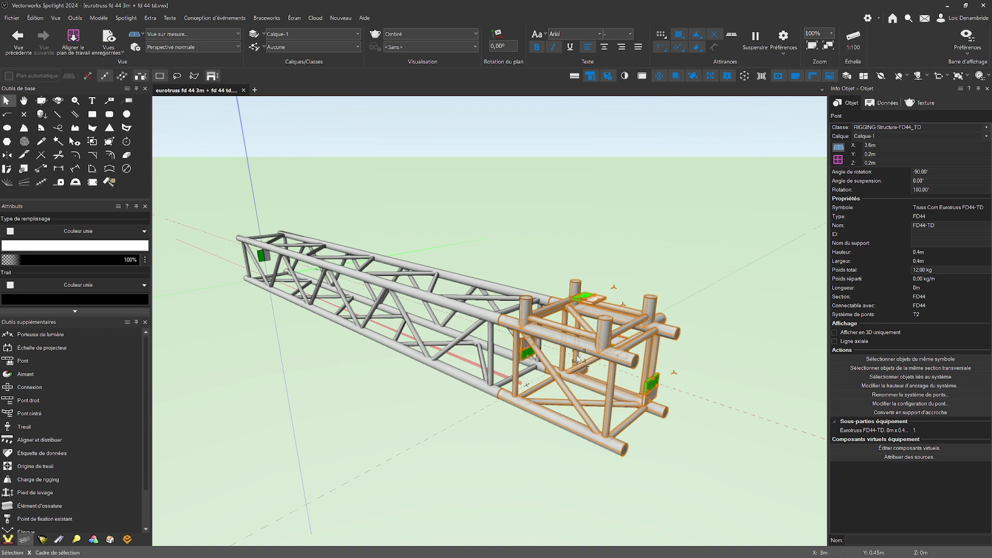